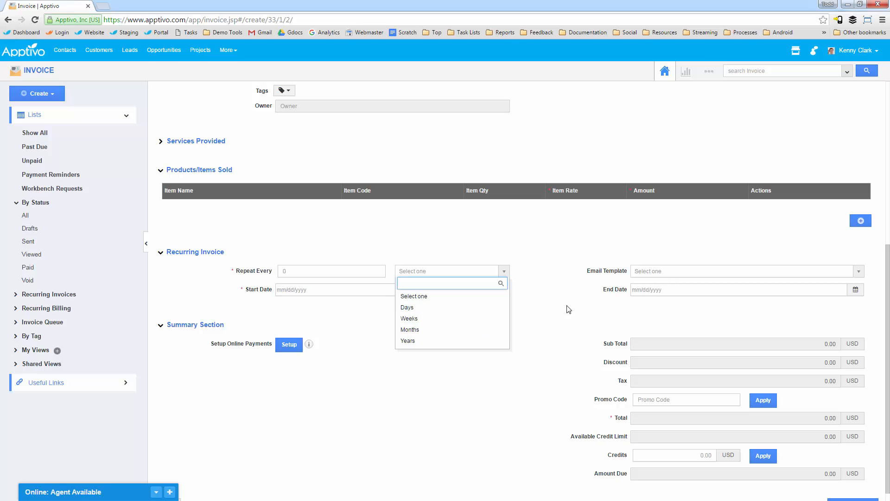
Step: Leave the recurring invoice form, list all invoices, and open the first Maxilon invoice dated 07/19/2016
click(513, 290)
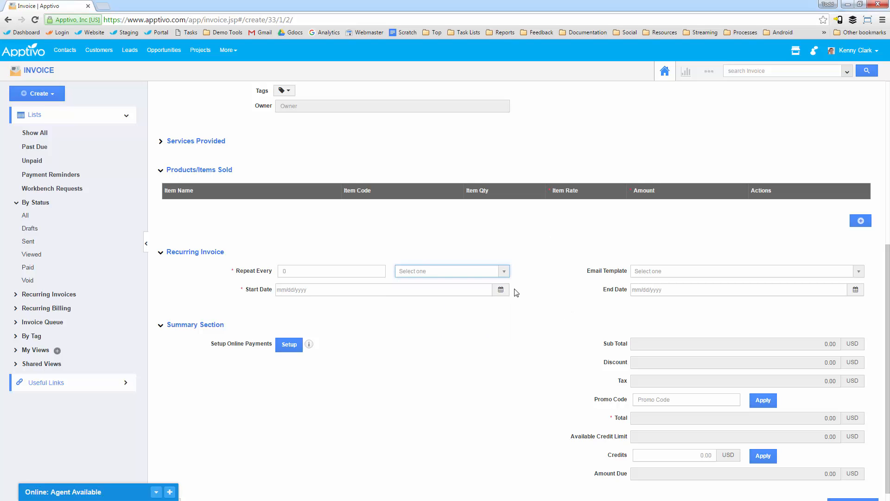
scroll(513, 290, up, 6)
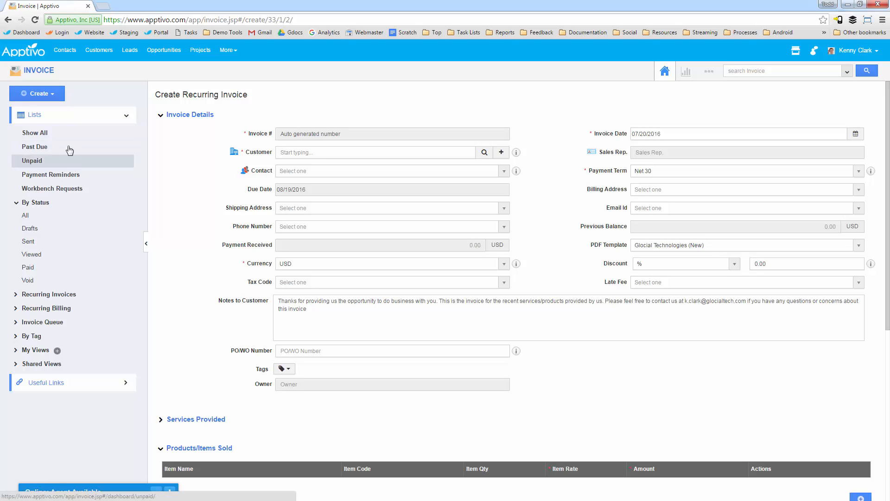
click(45, 133)
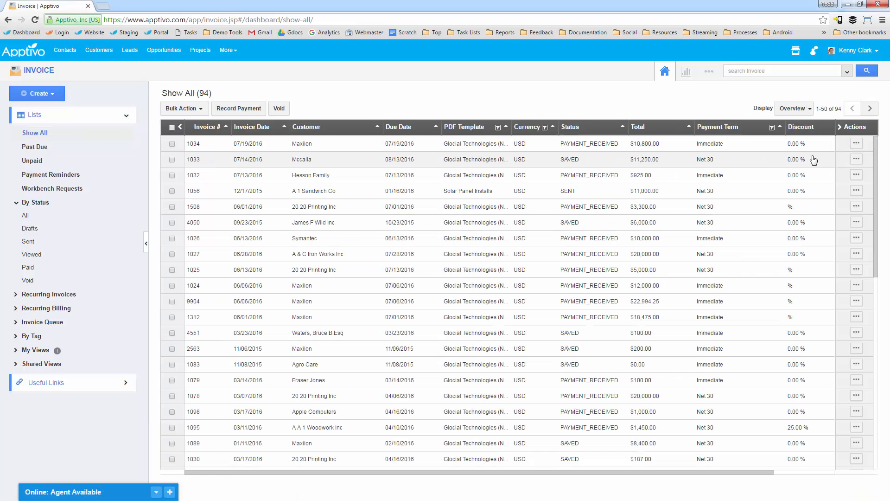
click(857, 144)
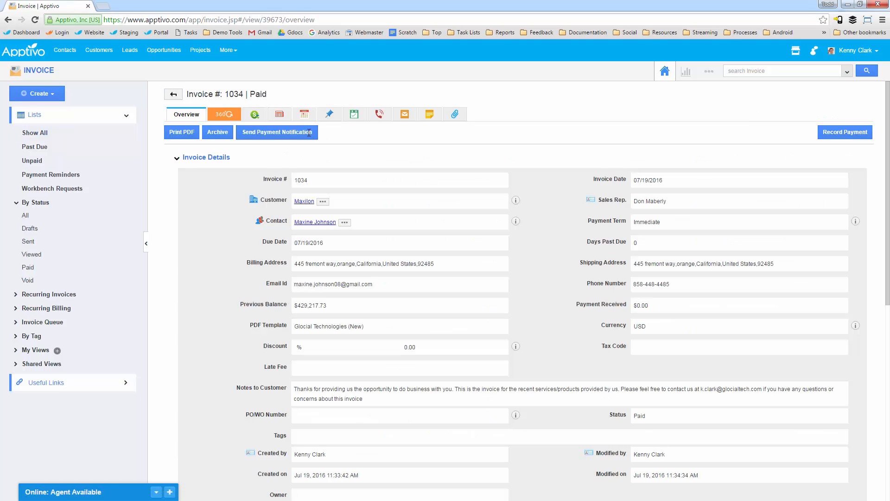
Step: View the blank task creation form under the invoice's tasks and close it without creating a task
click(356, 119)
click(196, 165)
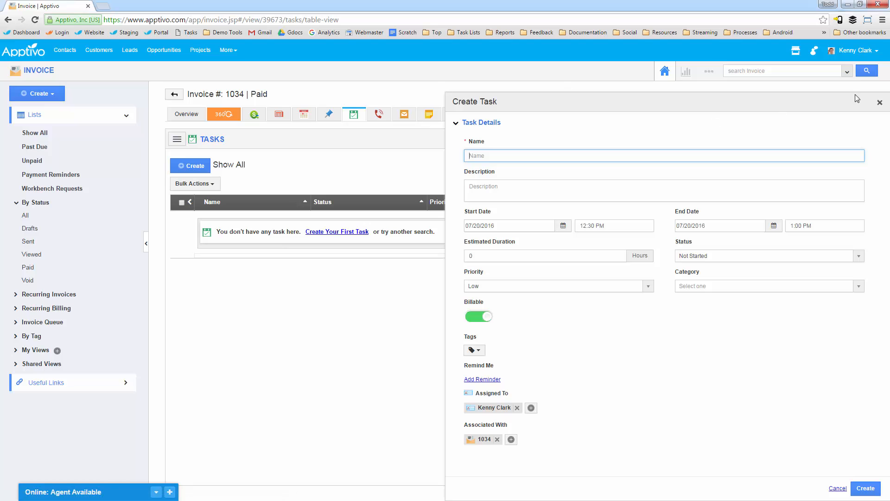
click(880, 102)
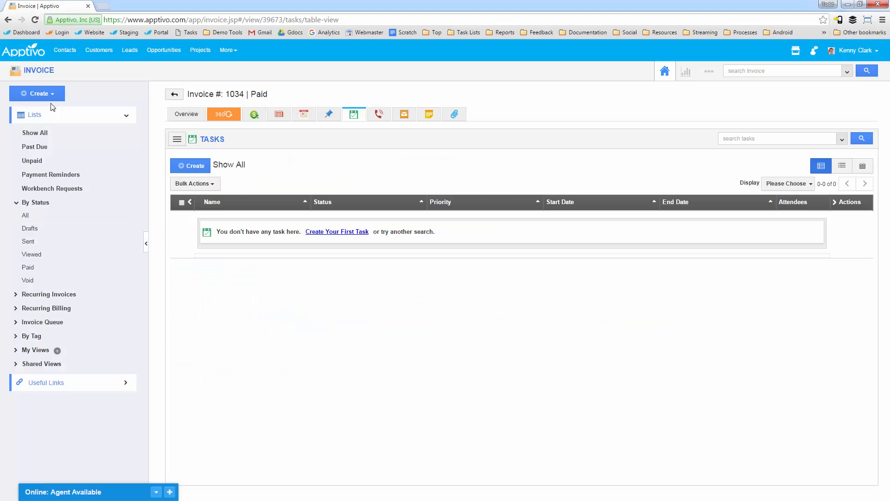
Step: Start a new standard invoice and select Maxilon as its customer
click(47, 94)
click(29, 110)
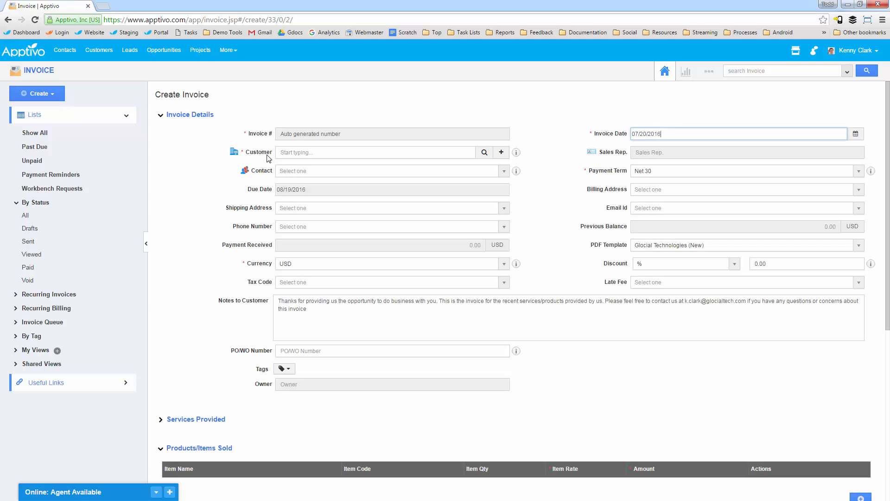
click(309, 152)
text(Maxi)
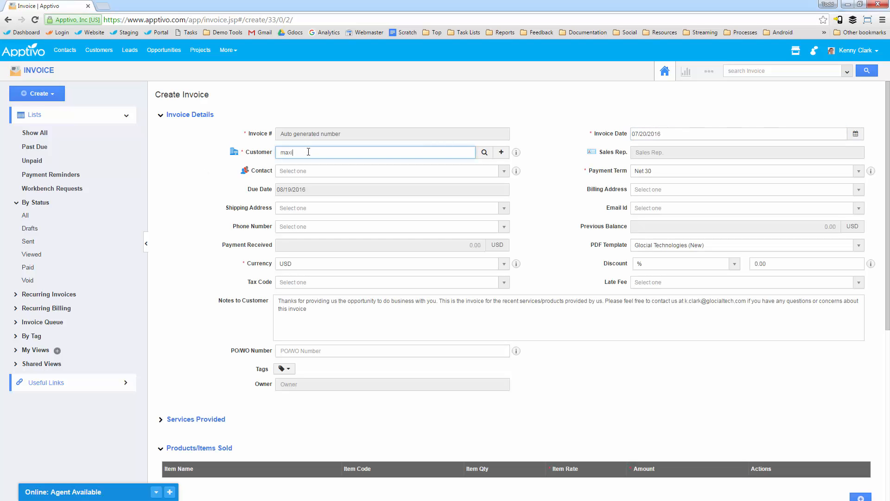
click(337, 165)
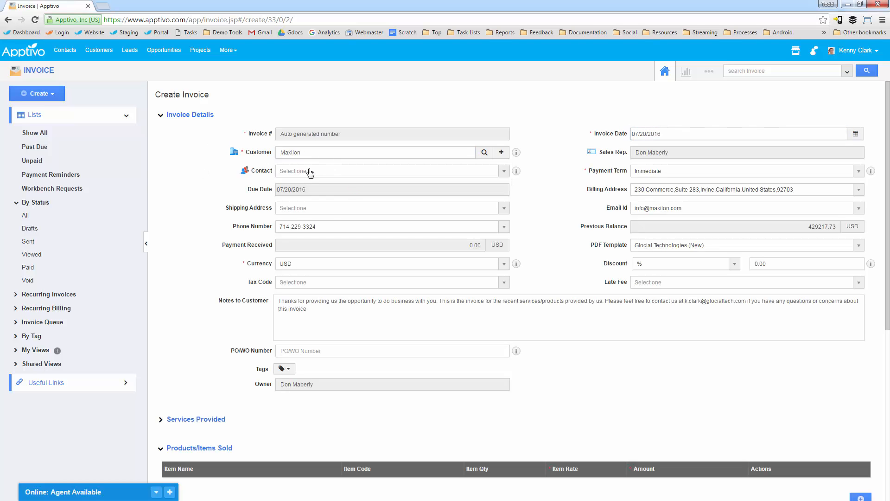
Step: Examine the contact and shipping address choices offered for the new invoice, leaving both unselected
click(309, 171)
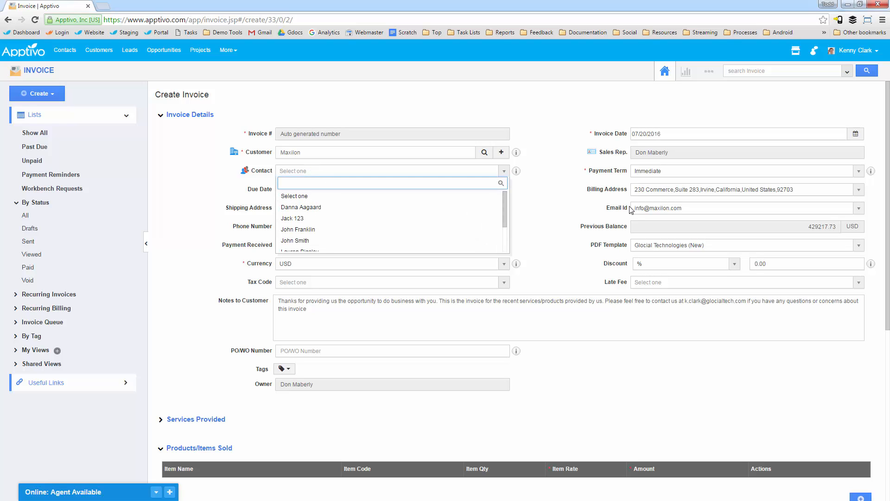
click(591, 215)
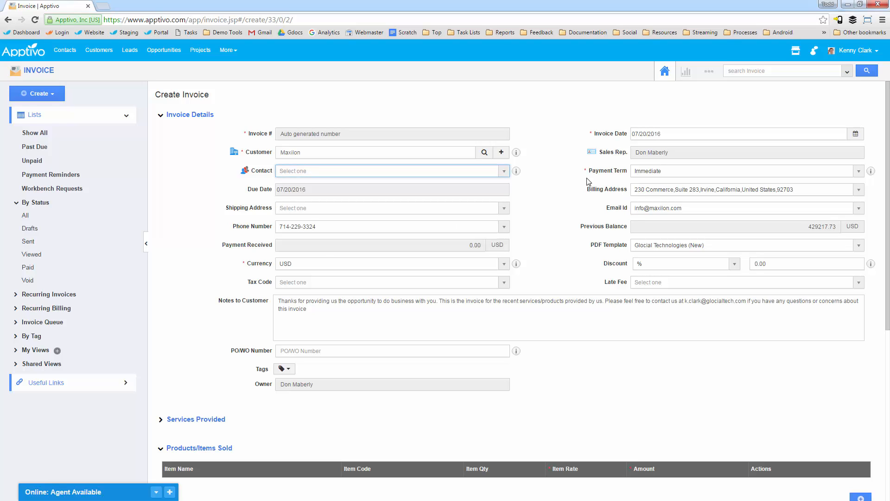
click(388, 209)
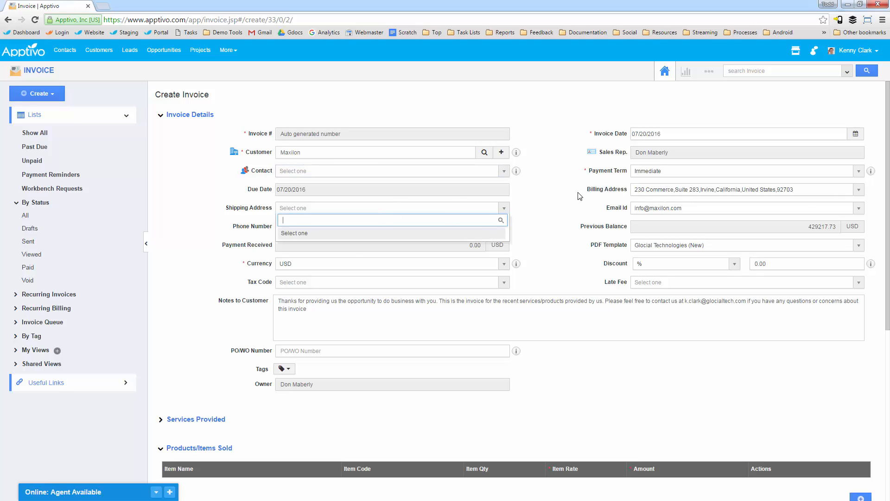
click(542, 207)
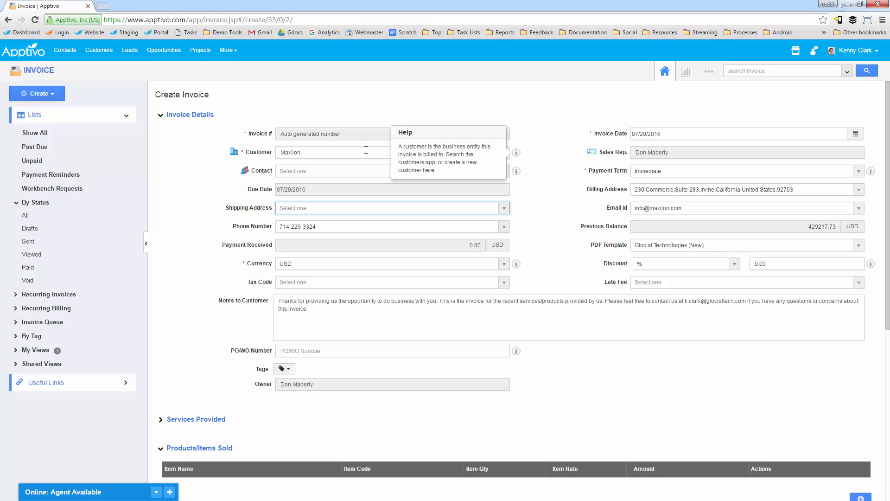
click(314, 172)
scroll(334, 218, down, 2)
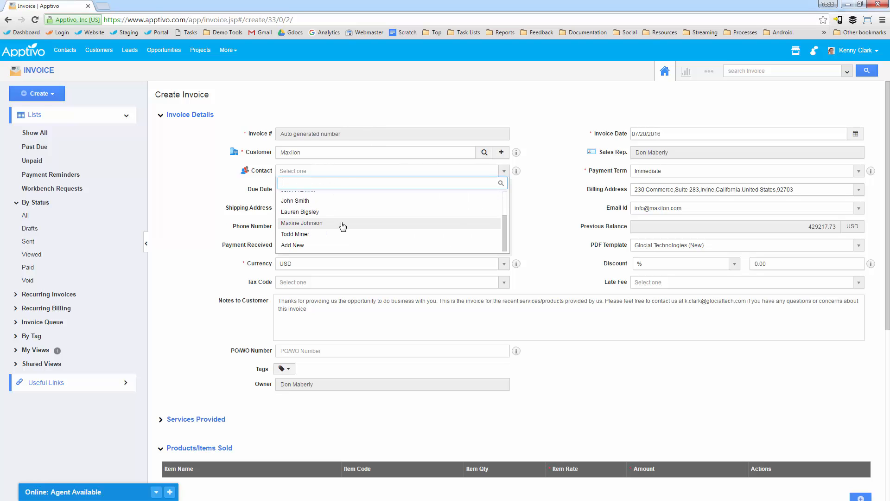
click(551, 223)
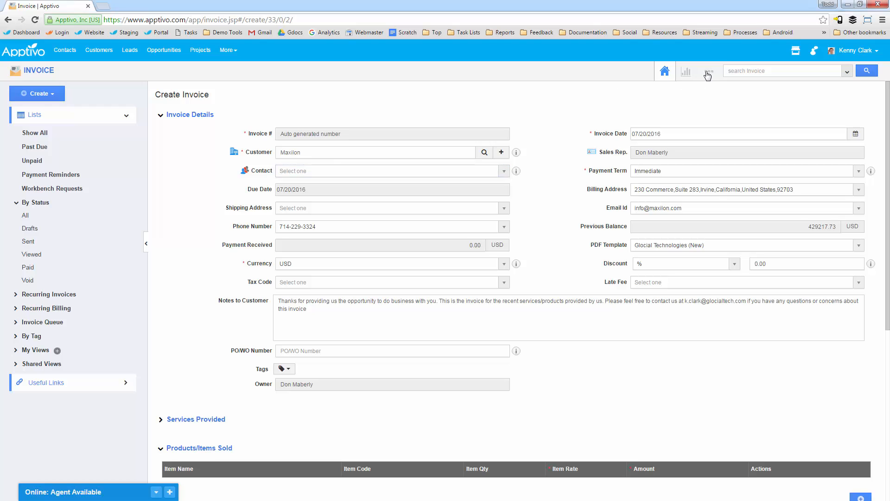
Step: Open the Solar Panel Installs PDF template for editing from the invoice app's Print/Web Layouts settings
click(708, 72)
click(692, 92)
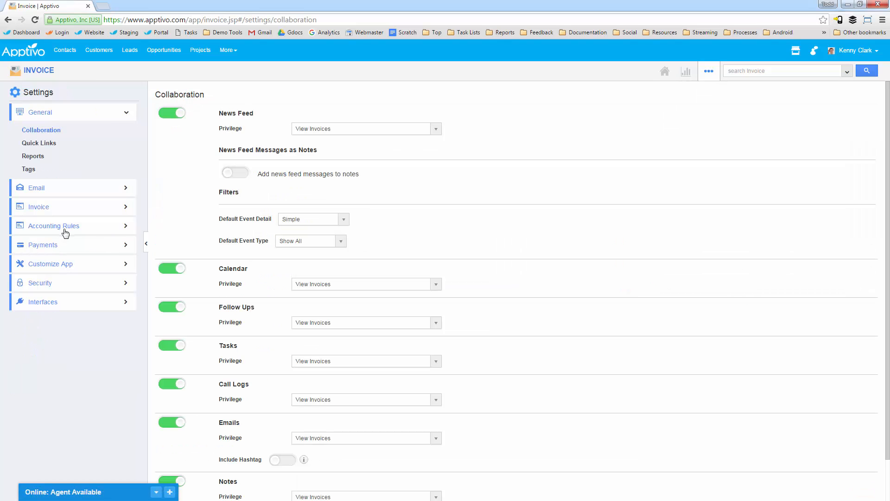
click(65, 263)
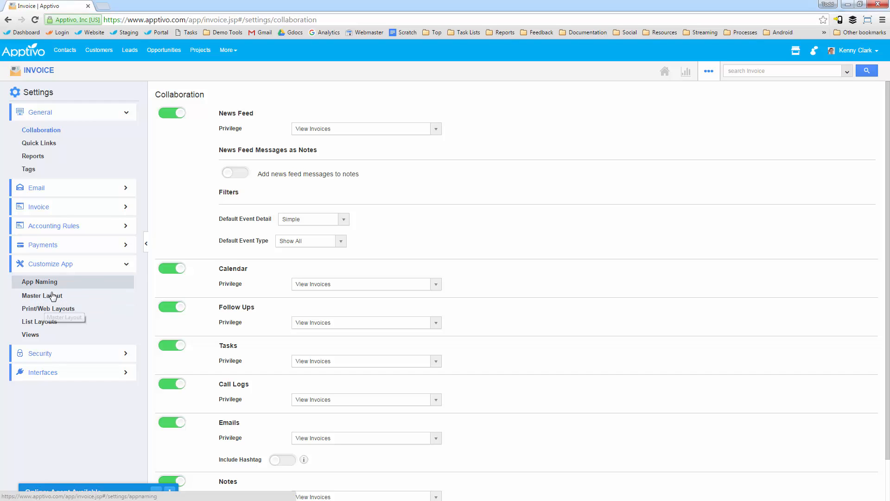
click(50, 310)
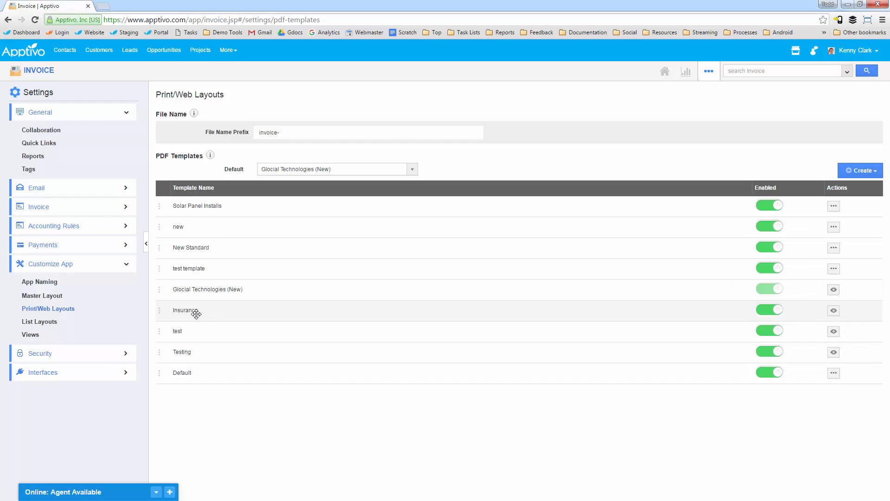
click(834, 207)
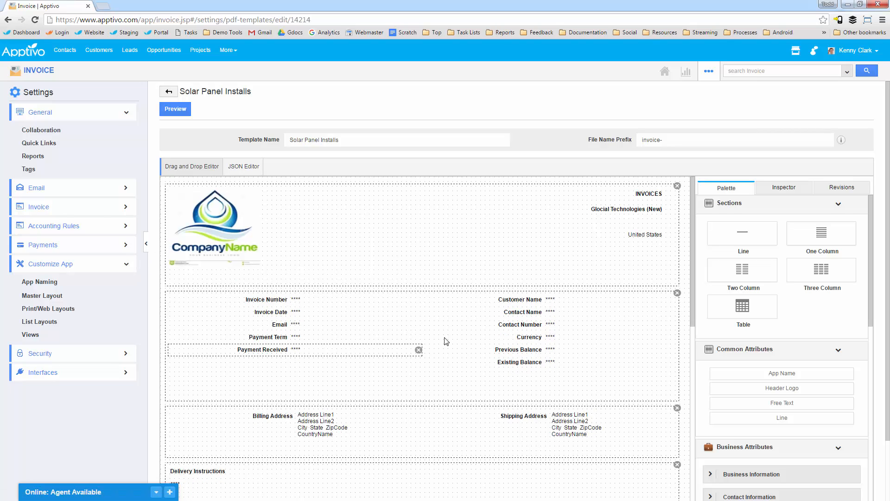
Step: Remove the Currency, Previous Balance and Existing Balance fields from the template's customer information section
click(674, 339)
click(673, 353)
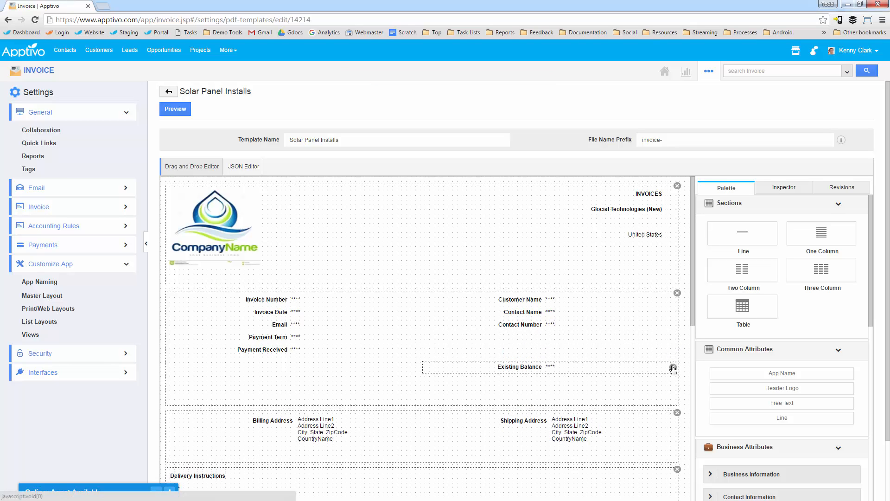
click(673, 367)
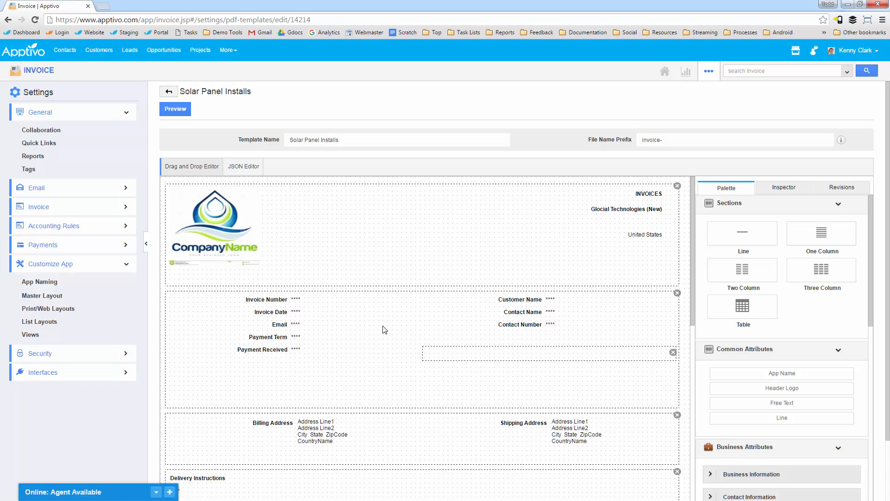
Step: Examine the template's remaining sections, from the addresses and item tables down to the totals block
scroll(476, 320, down, 4)
scroll(445, 340, down, 5)
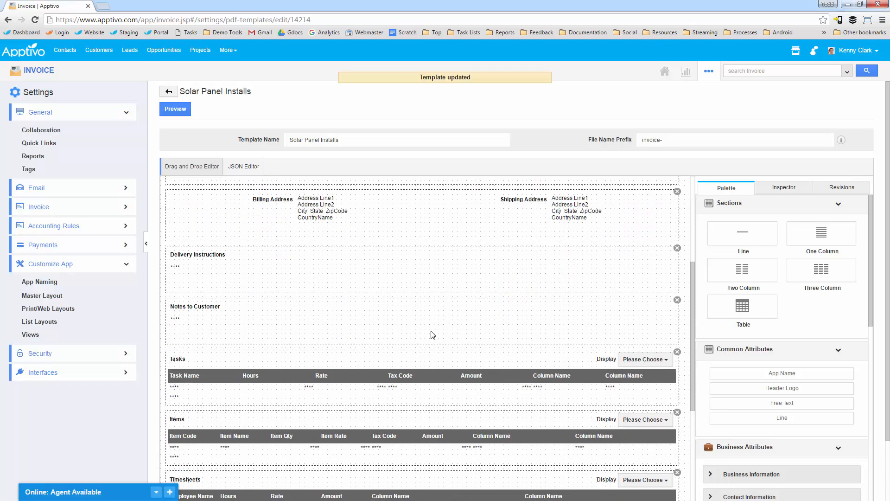
scroll(363, 317, down, 7)
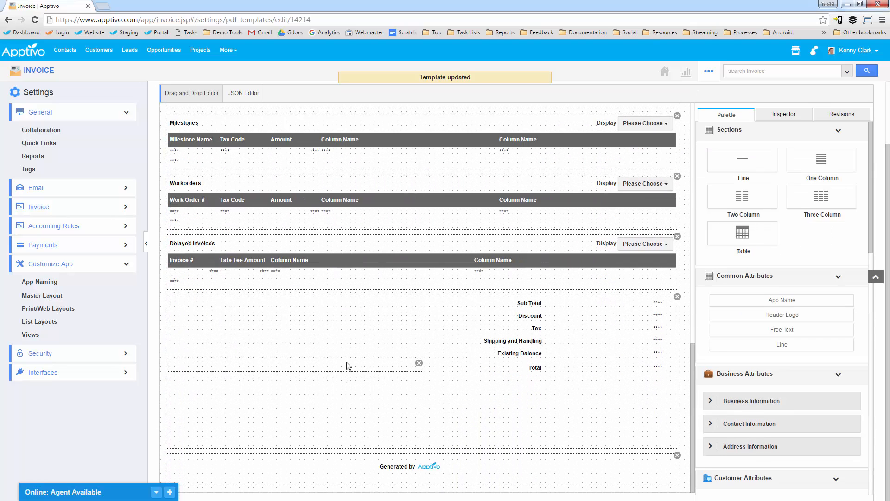
drag(348, 366, 319, 401)
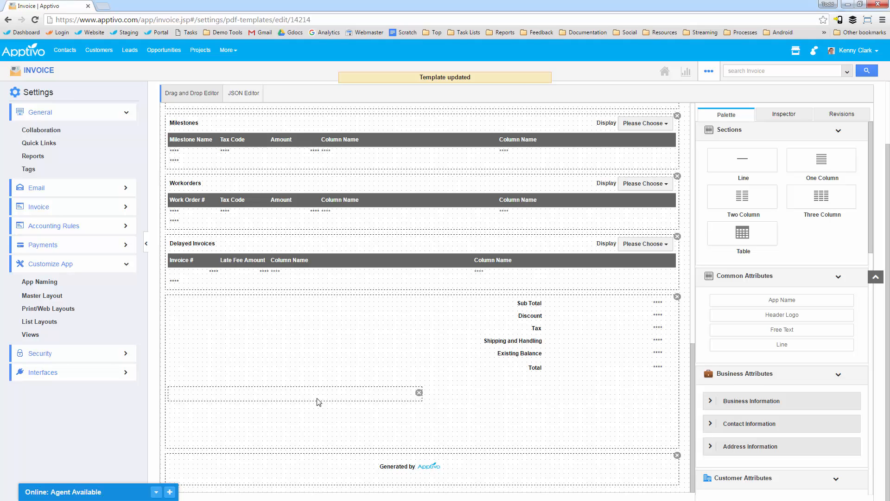
scroll(319, 401, up, 15)
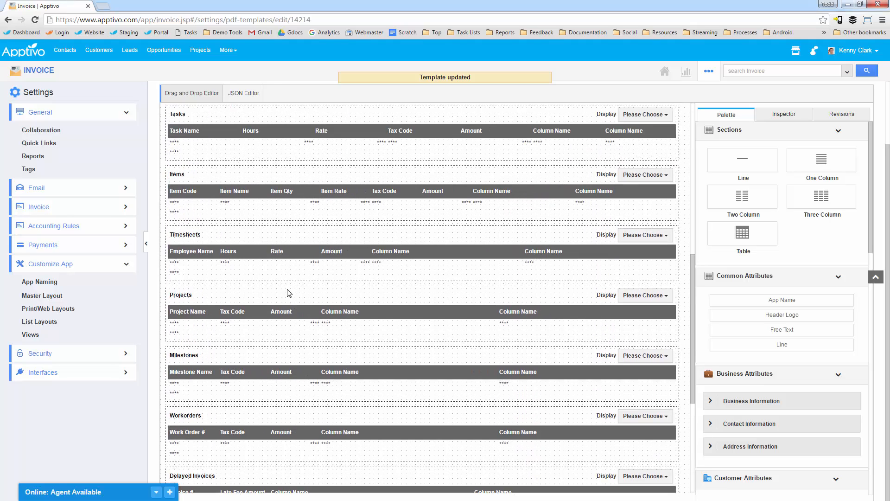
scroll(351, 346, up, 2)
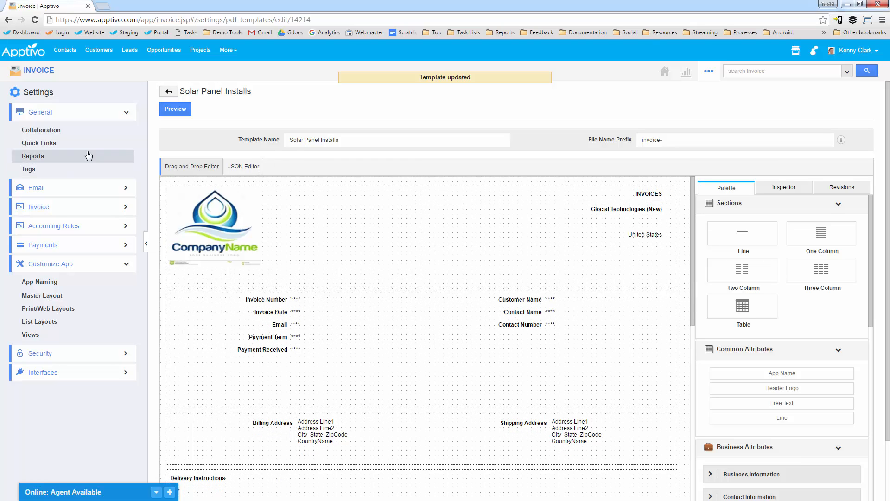
Step: View the General Invoice email template in the email settings and return to the invoice list
click(47, 188)
click(44, 205)
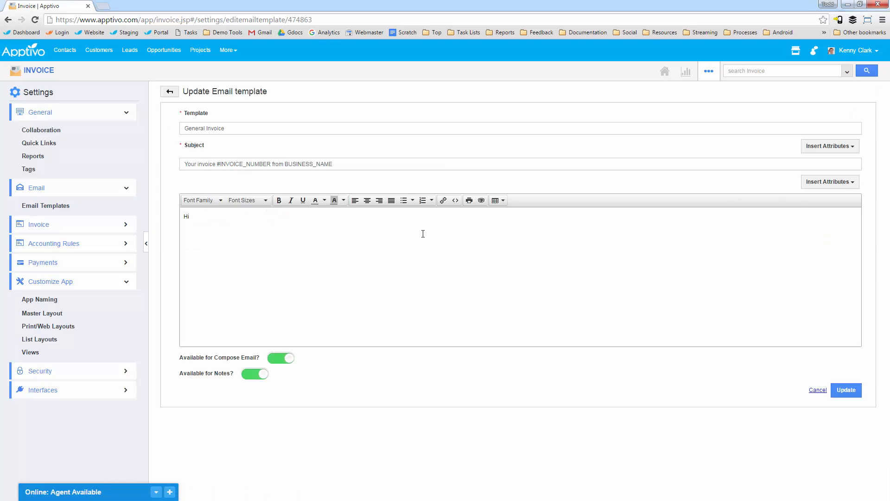
click(35, 73)
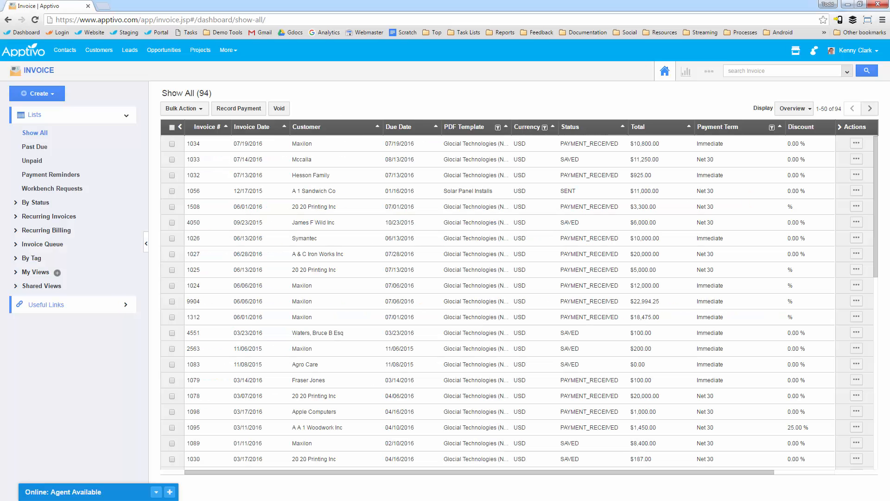
Step: Open the Mccalla invoice dated 07/14/2016 from the unpaid invoices and start an email to send it
click(38, 163)
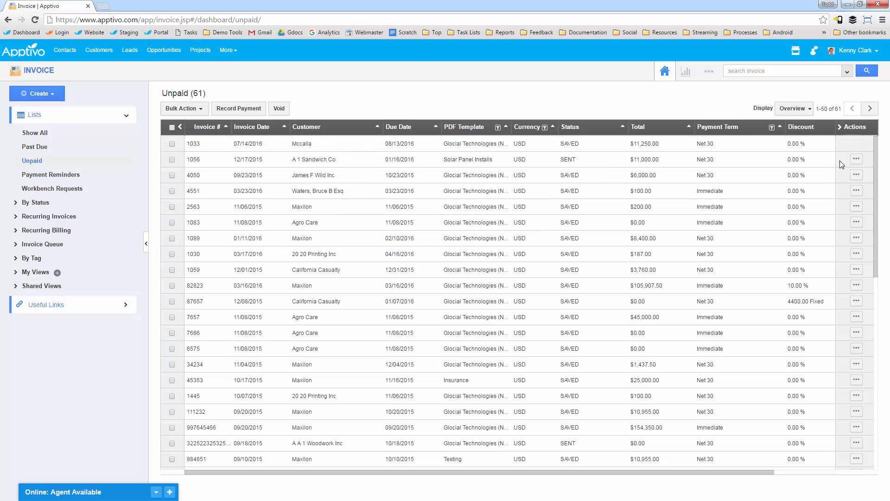
click(857, 143)
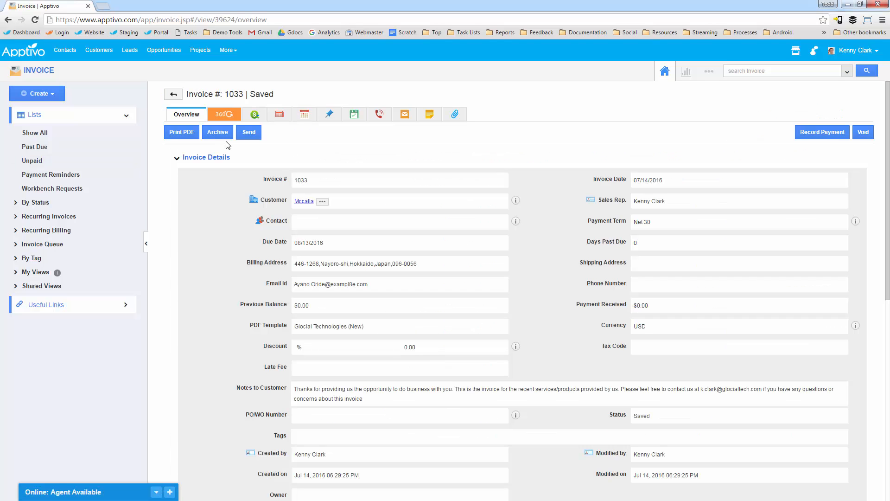
click(253, 133)
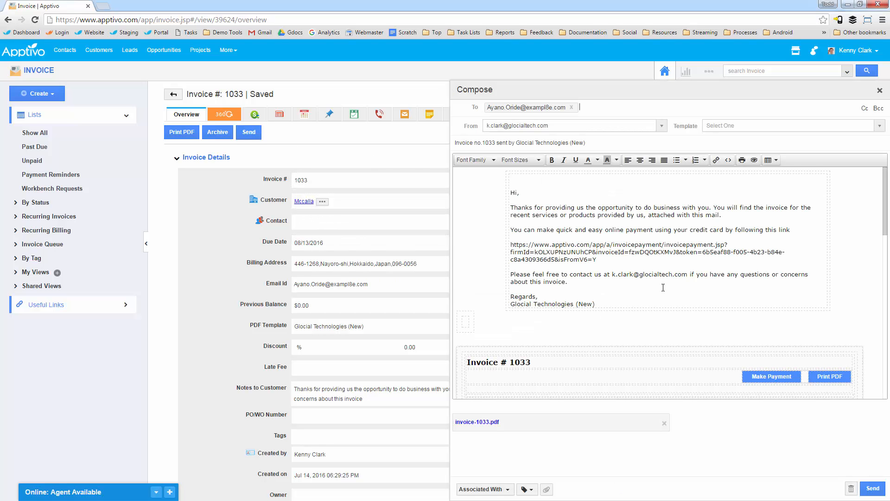
Step: Review the invoice email, copy the online payment link from its body, and open that link in a new browser tab
scroll(596, 271, down, 3)
scroll(595, 272, down, 1)
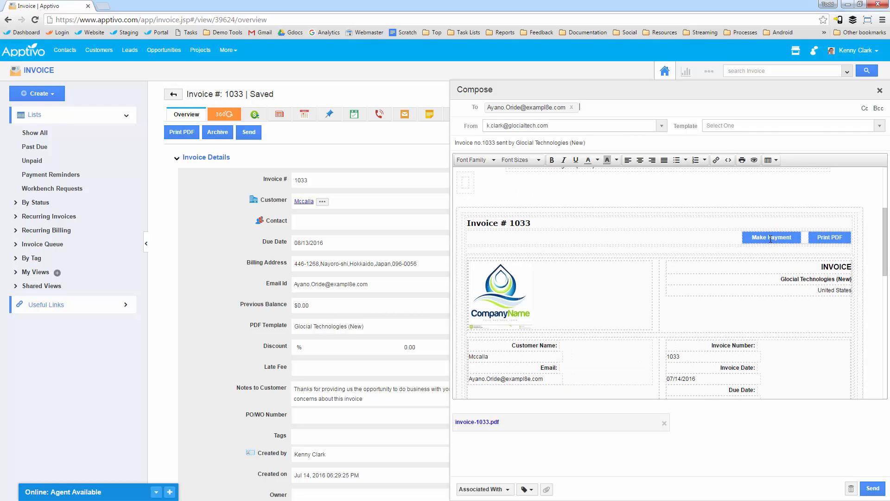
scroll(592, 277, up, 4)
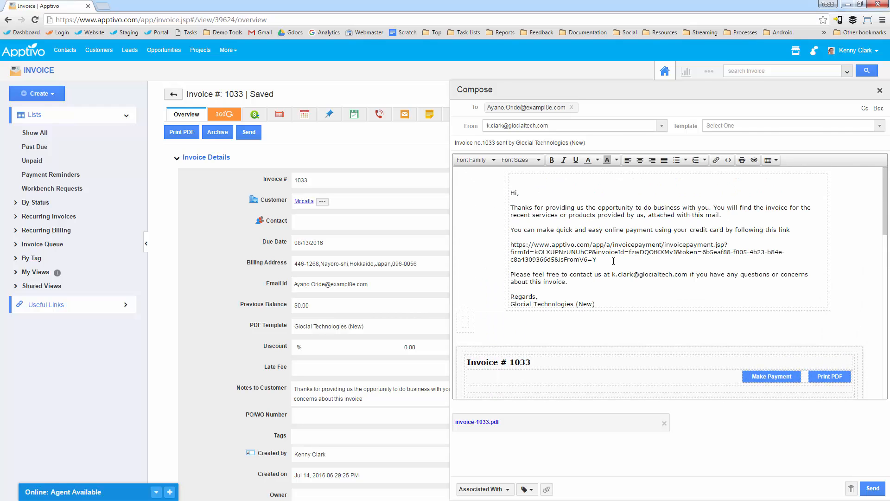
drag(614, 261, 511, 245)
key(ctrl+c)
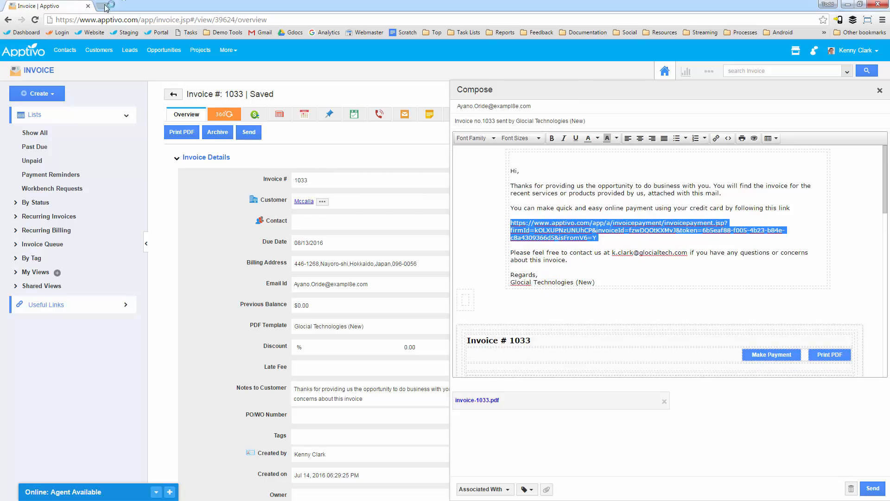
click(105, 6)
key(ctrl+v)
key(Return)
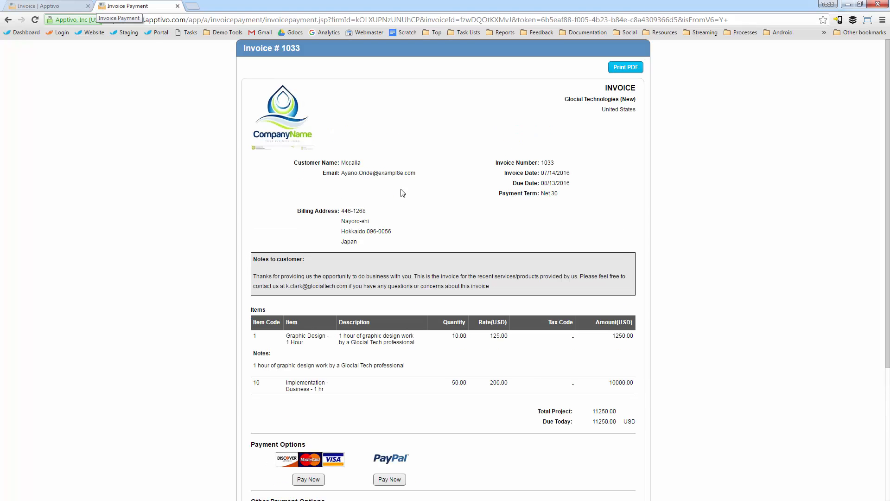
Step: Review the payment options on the online invoice page, open the PayPal checkout, and return to the invoice payment page
scroll(391, 327, down, 3)
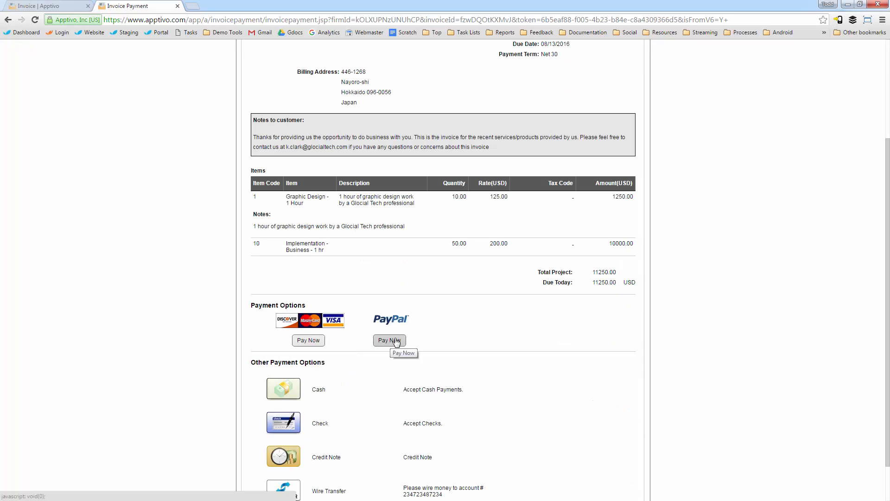
click(396, 341)
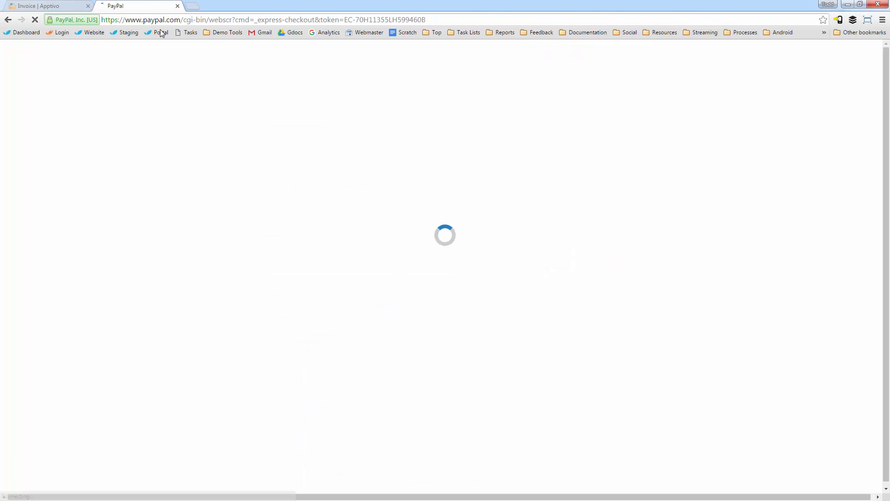
click(8, 20)
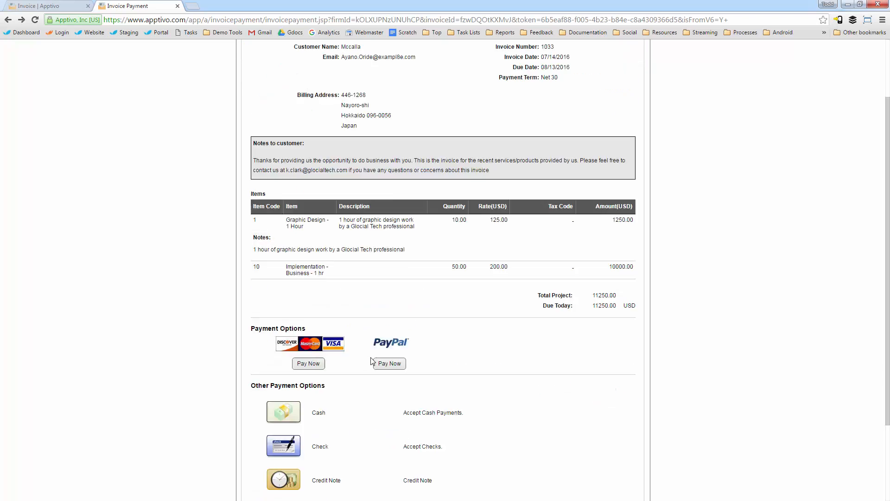
scroll(372, 361, down, 2)
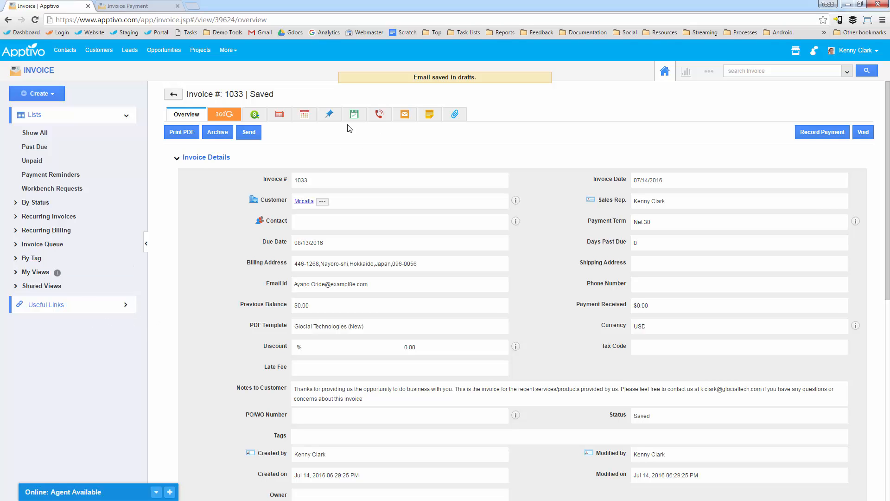
Step: View the invoice's calendar, open a new event form for Wednesday 7/20 at 1:00 PM, and close it without saving
click(305, 117)
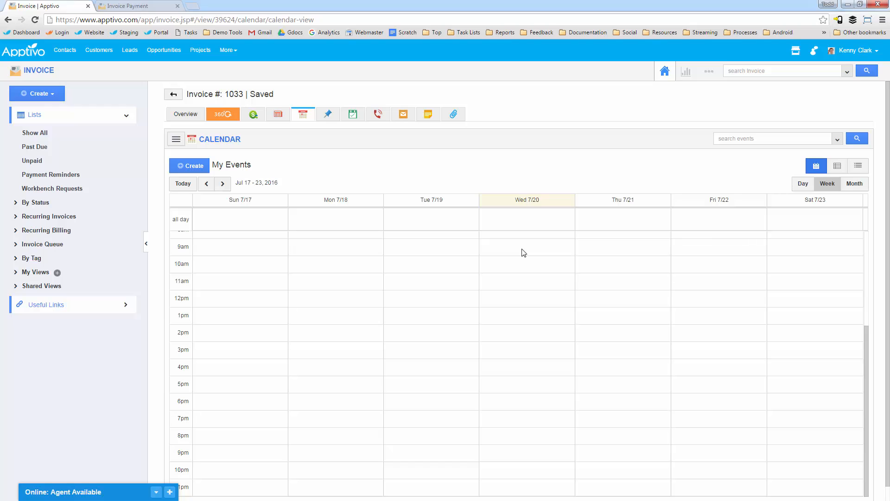
click(515, 314)
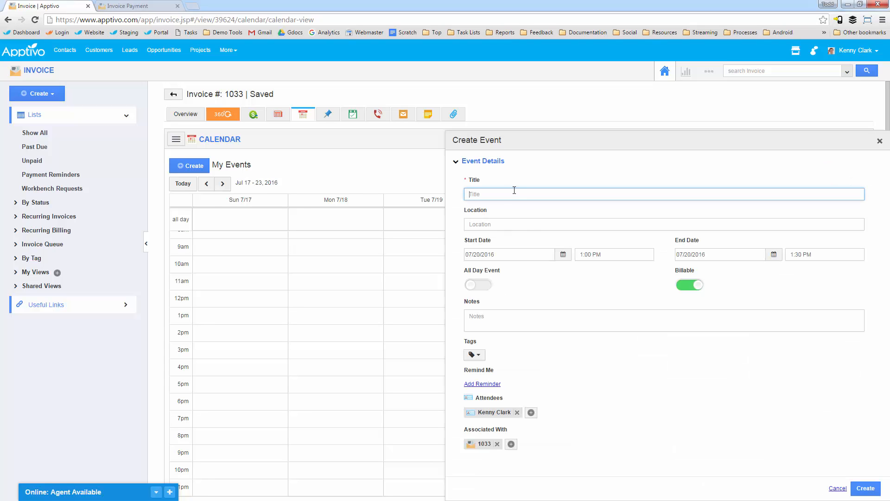
click(879, 141)
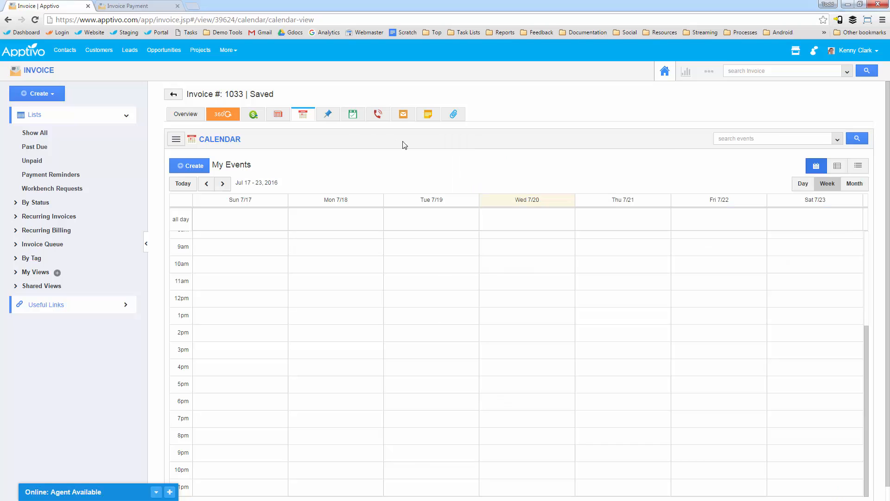
Step: View the invoice's call logs, open a blank call log form, and close it without saving
click(378, 118)
click(191, 166)
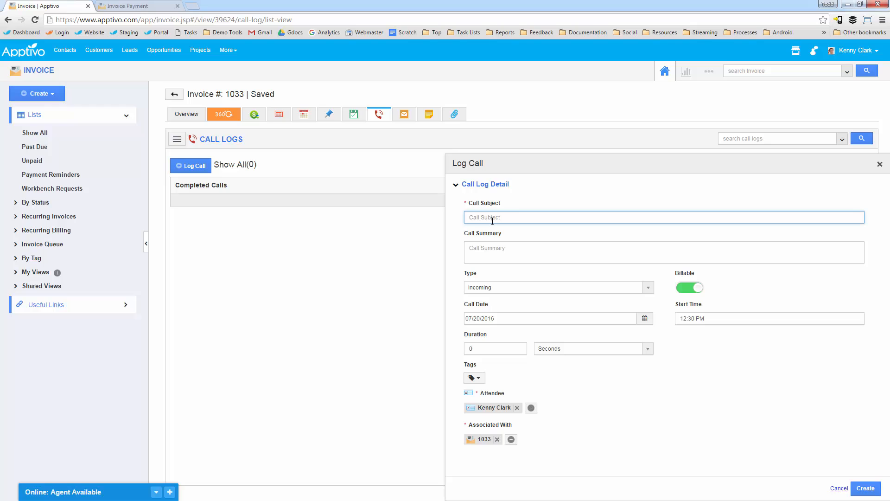
click(880, 166)
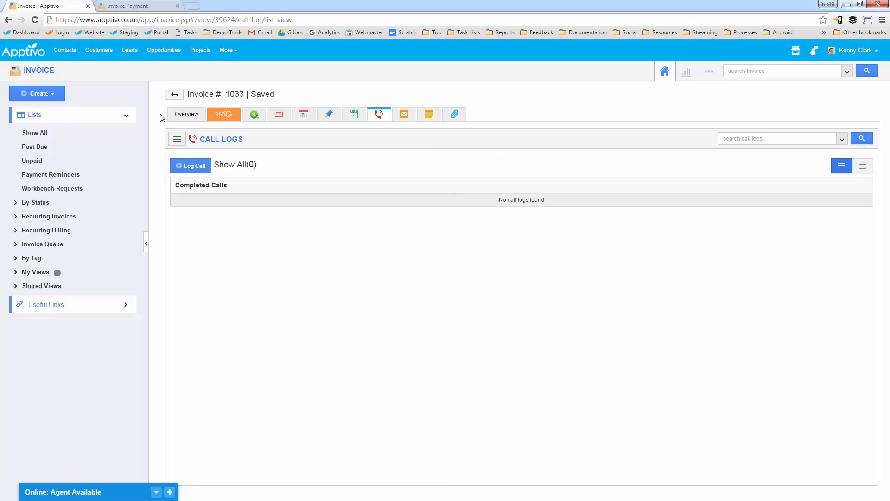
Step: Open the invoice app's settings and display the configured invoice reminders
click(709, 71)
click(684, 111)
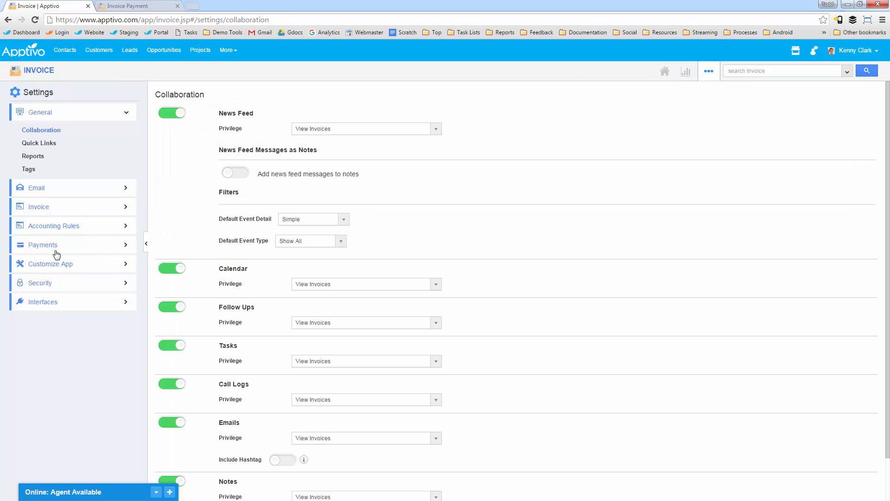
click(56, 246)
click(59, 211)
click(37, 341)
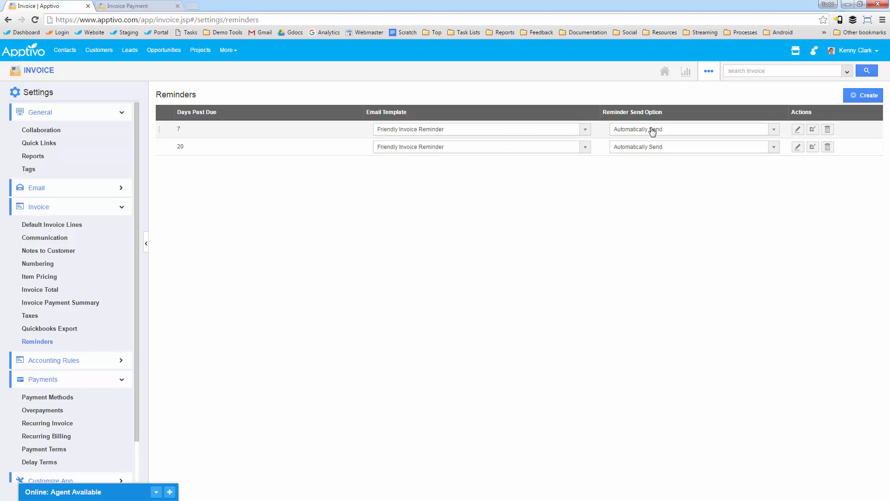
Step: Try drafting a reminder with 0 days past due and the General Invoice email template, view the send options, and discard it
click(860, 99)
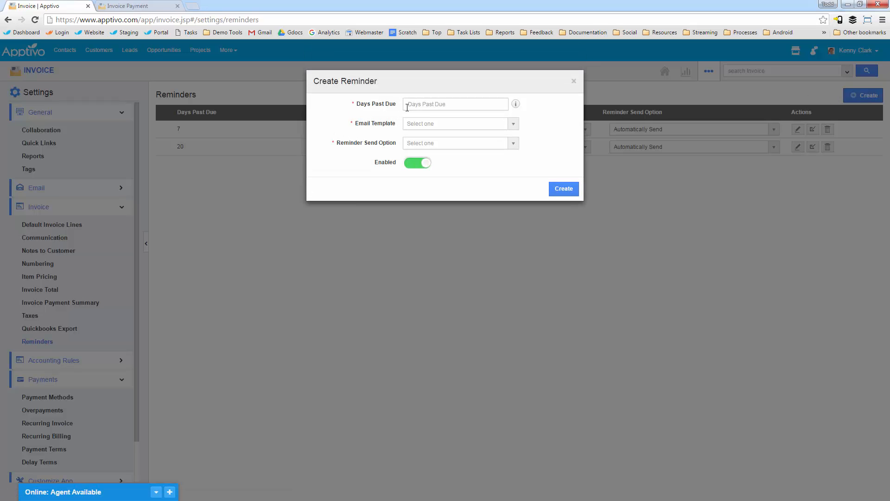
text(0)
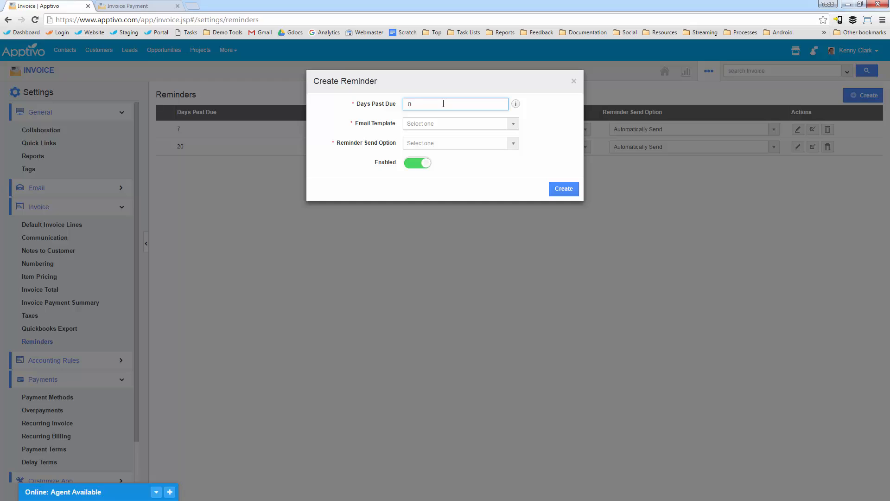
click(474, 126)
click(436, 149)
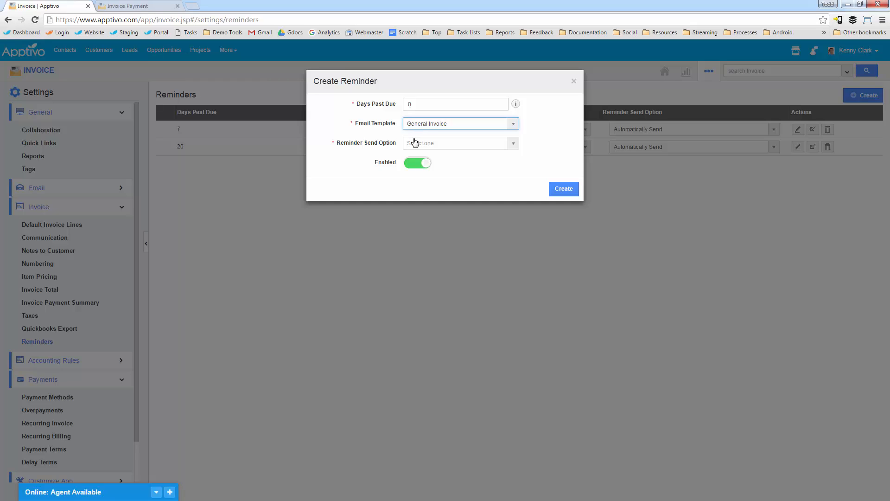
click(480, 140)
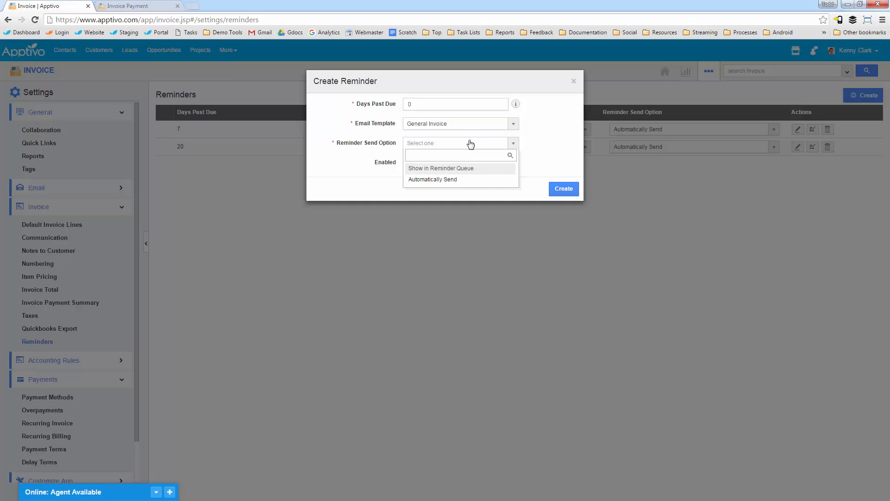
click(574, 82)
click(574, 82)
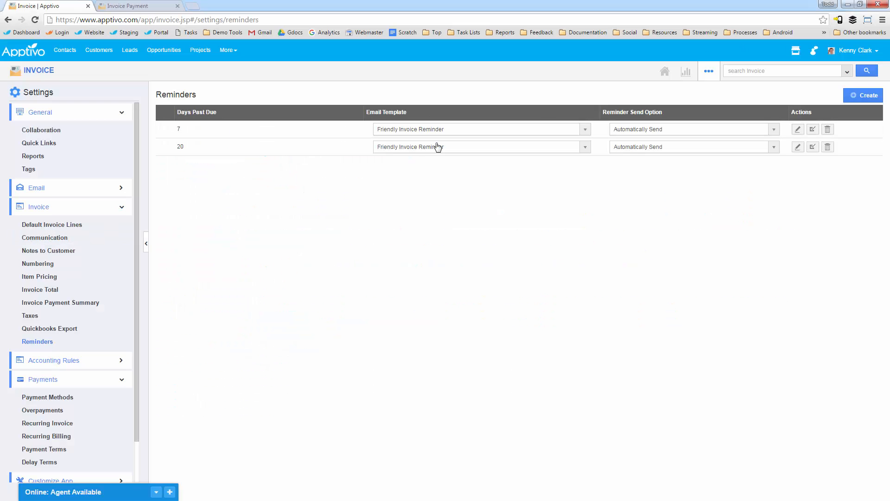
Step: Open the 1% Daily Late Fee delay term from the payment settings and review its penalty and maximum late fee
scroll(51, 391, down, 1)
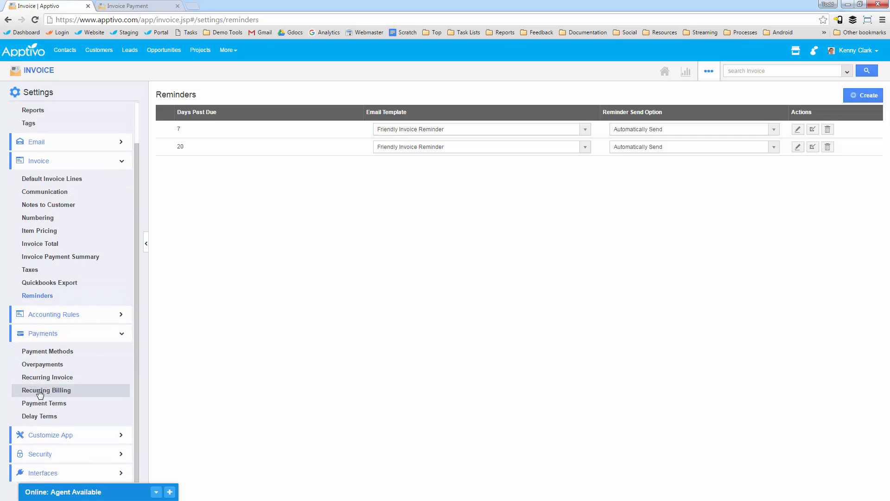
click(37, 417)
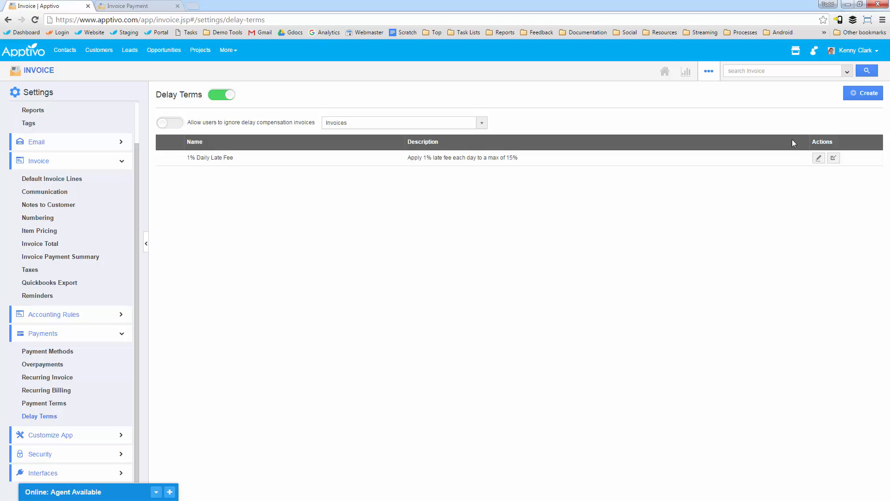
click(819, 159)
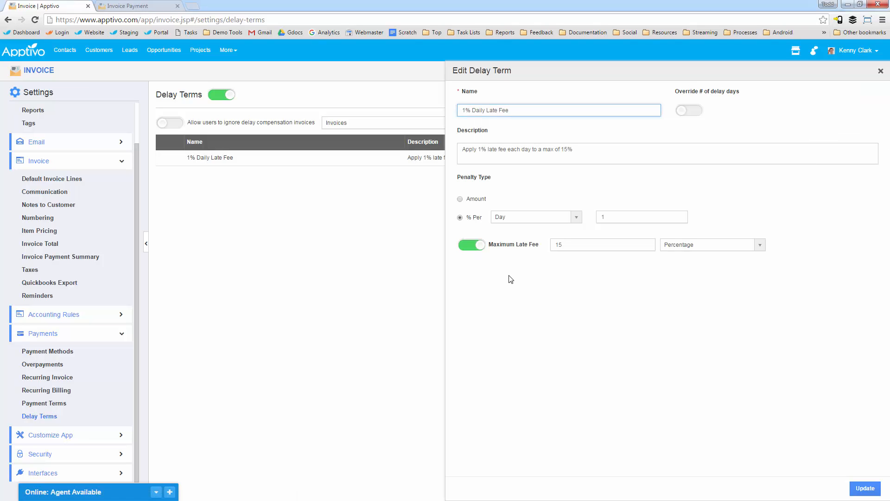
double_click(557, 246)
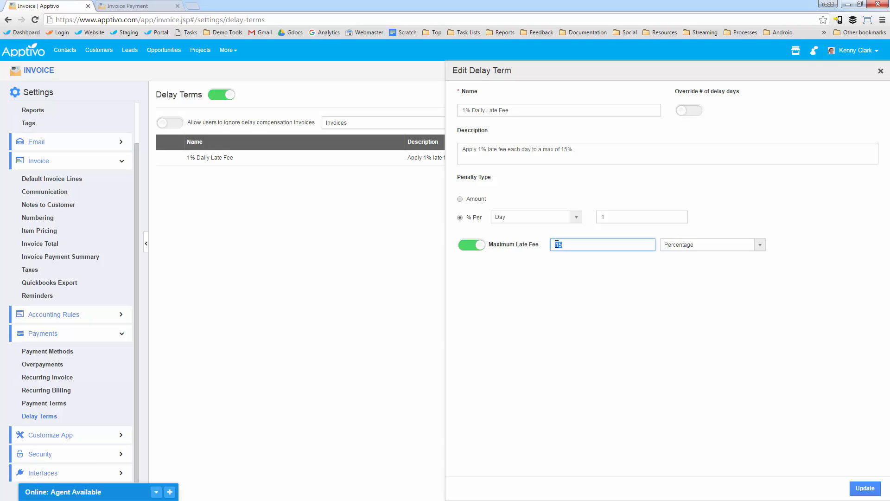
click(574, 285)
Step: Switch the delay term's penalty type to Amount and view the available charge frequencies
click(460, 200)
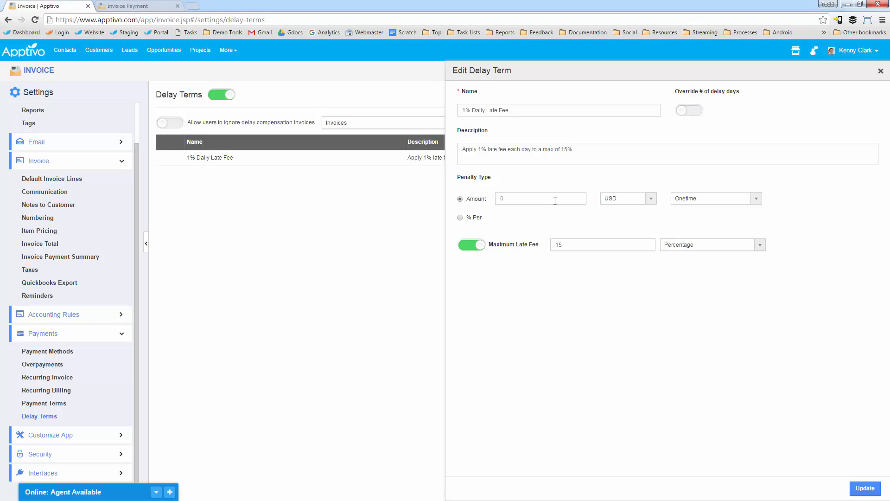
click(696, 199)
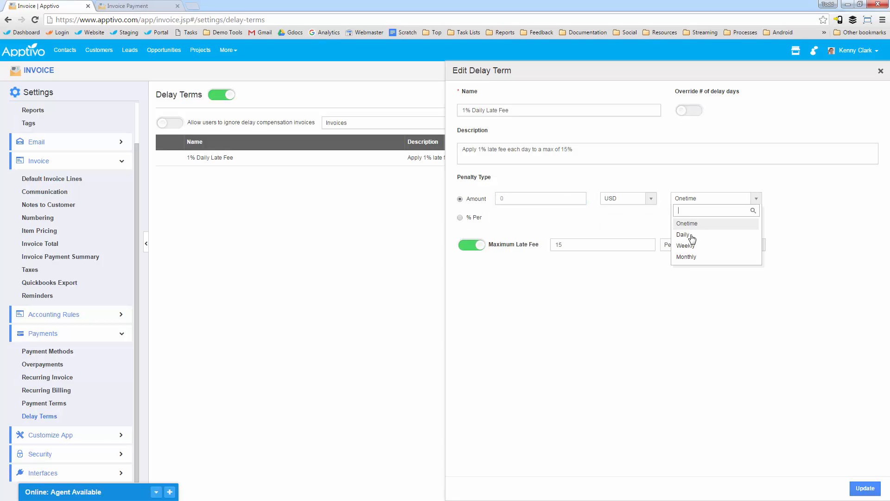
click(528, 324)
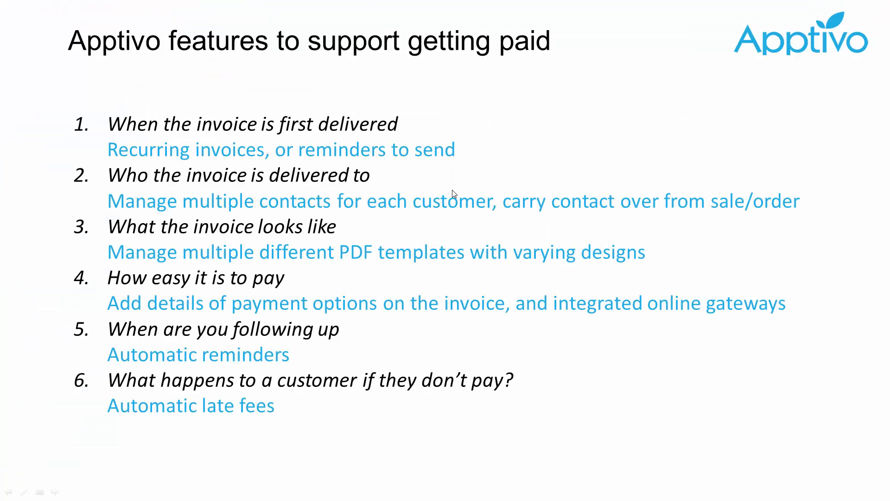
click(160, 272)
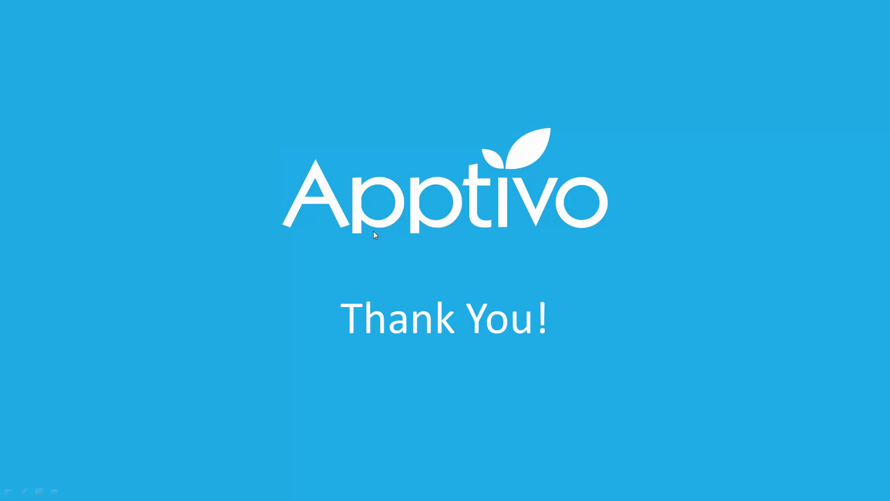